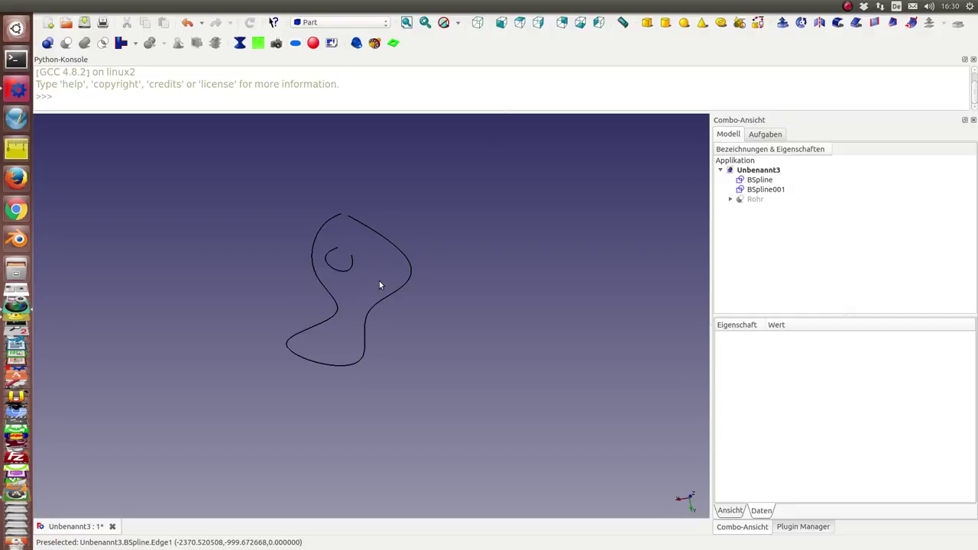
# Step: Run genCylinderFace on BSpline001 with height 1250, radius 410, delta 80 and angle 90
pyautogui.click(764, 189)
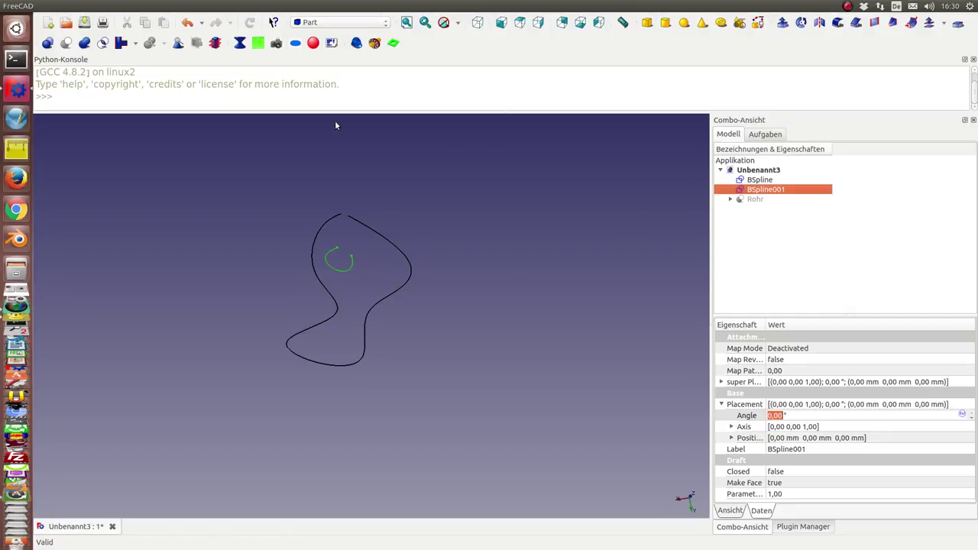
pyautogui.click(403, 101)
pyautogui.press('Return')
pyautogui.write('genCylinderFace(App.ActiveDocument.BSpline001,height=1250,radius=410,delta=80,angle=90)')
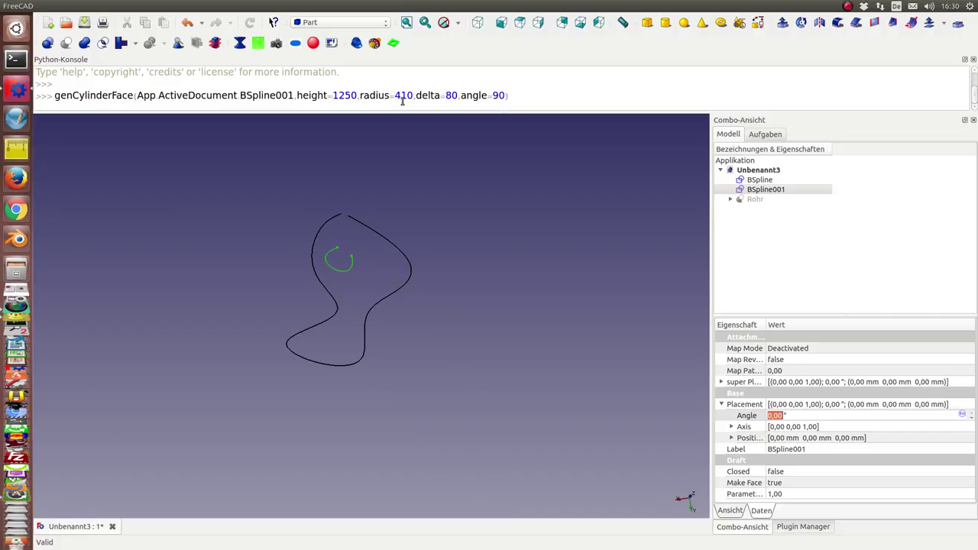
pyautogui.moveTo(245, 95); pyautogui.dragTo(290, 96)
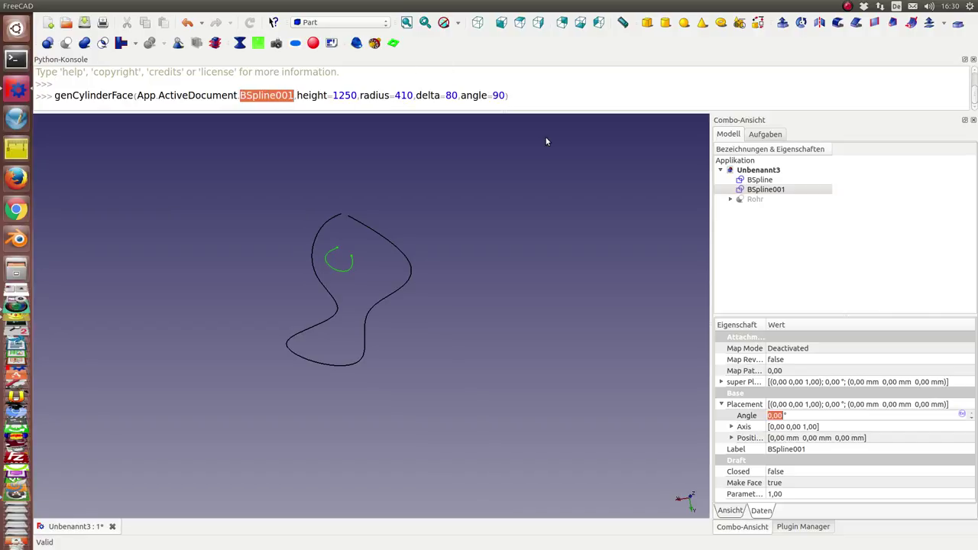
pyautogui.click(547, 95)
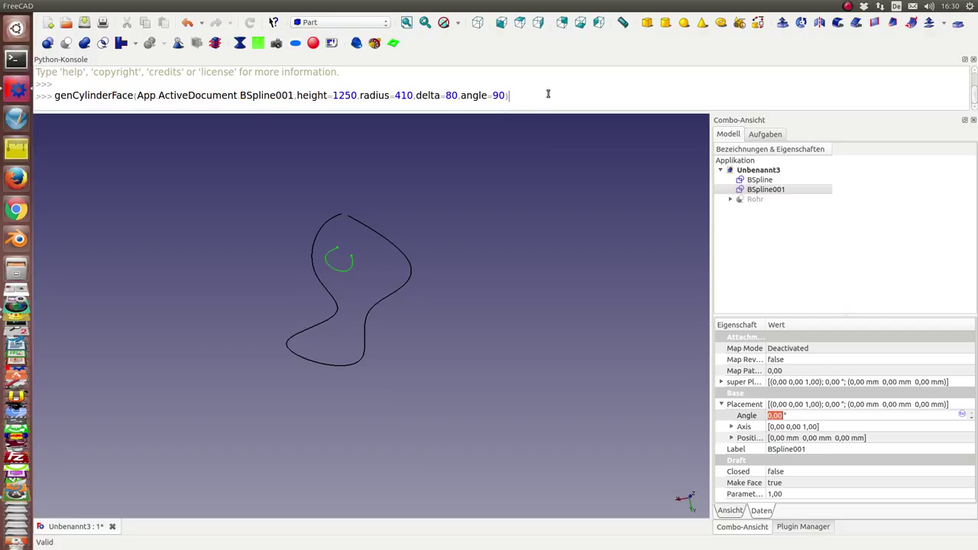
pyautogui.press('Return')
# Step: Zoom and orbit to inspect the new loft, then select the Rohr tube
pyautogui.scroll(2, 452, 331)
pyautogui.scroll(3, 378, 276)
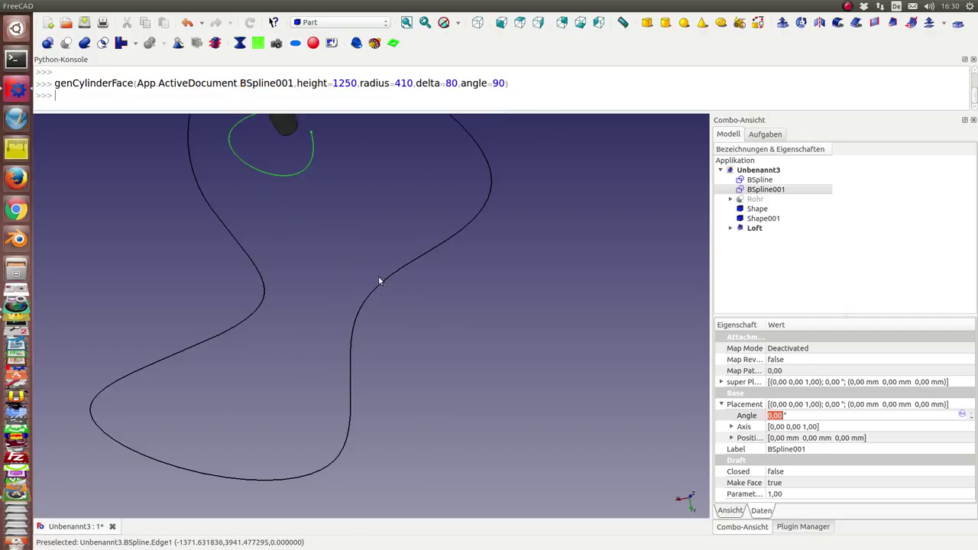
pyautogui.moveTo(358, 231); pyautogui.dragTo(397, 244, button='middle')
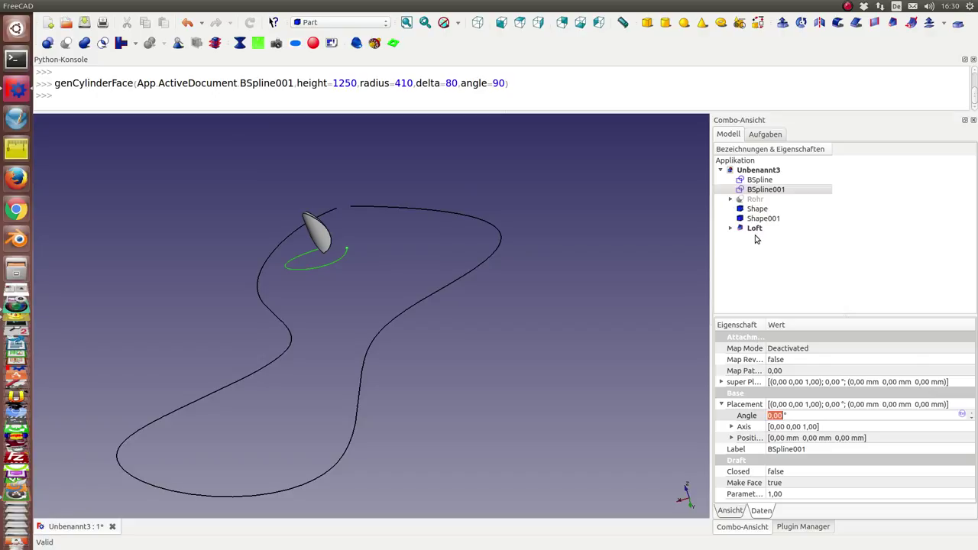
pyautogui.click(754, 200)
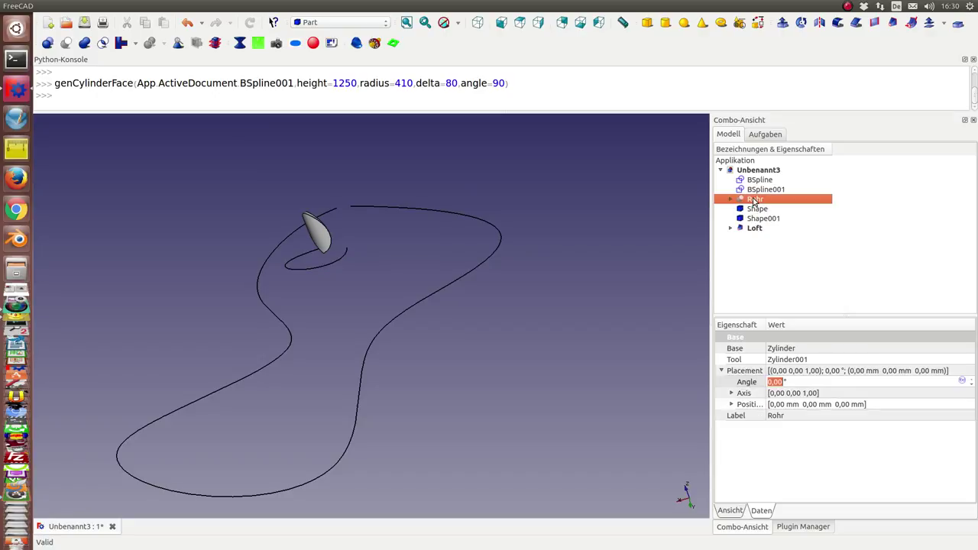
# Step: Make the Rohr tube visible around the loft and select Rohr together with Loft
pyautogui.press('space')
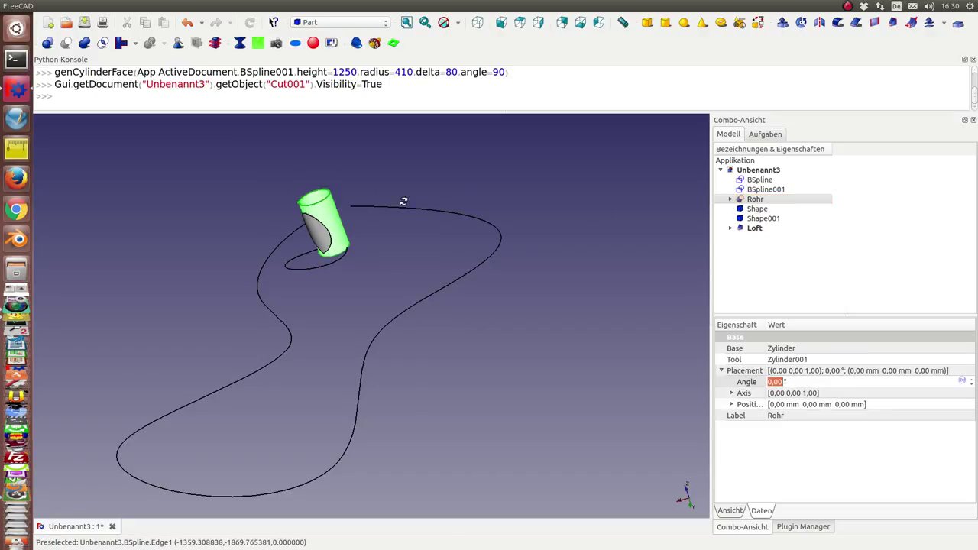
pyautogui.moveTo(403, 201)
pyautogui.mouseDown(button='middle')
pyautogui.moveTo(403, 269)
pyautogui.moveTo(388, 261)
pyautogui.moveTo(507, 272)
pyautogui.moveTo(424, 384)
pyautogui.moveTo(340, 334)
pyautogui.moveTo(600, 268)
pyautogui.mouseUp(button='middle')
pyautogui.scroll(4, 388, 262)
pyautogui.scroll(4, 428, 367)
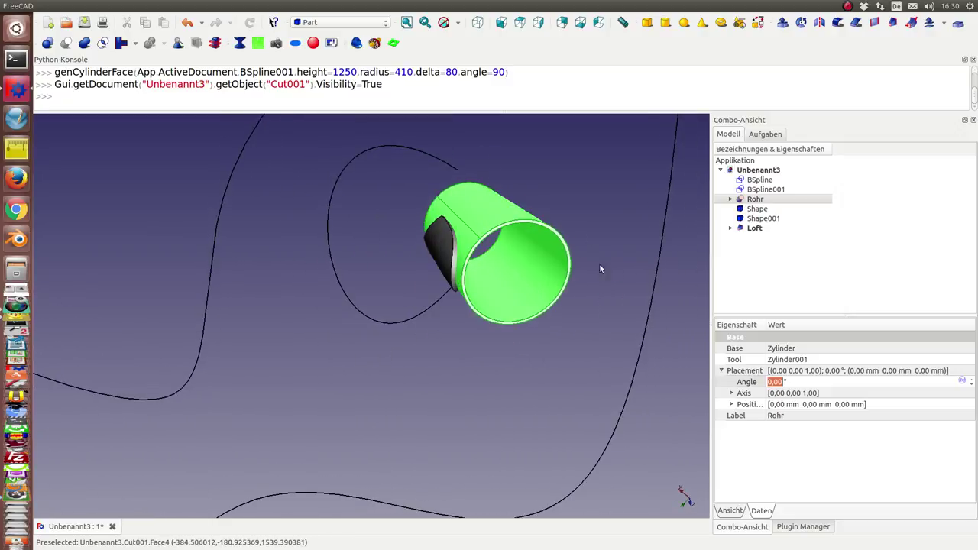
pyautogui.click(754, 200)
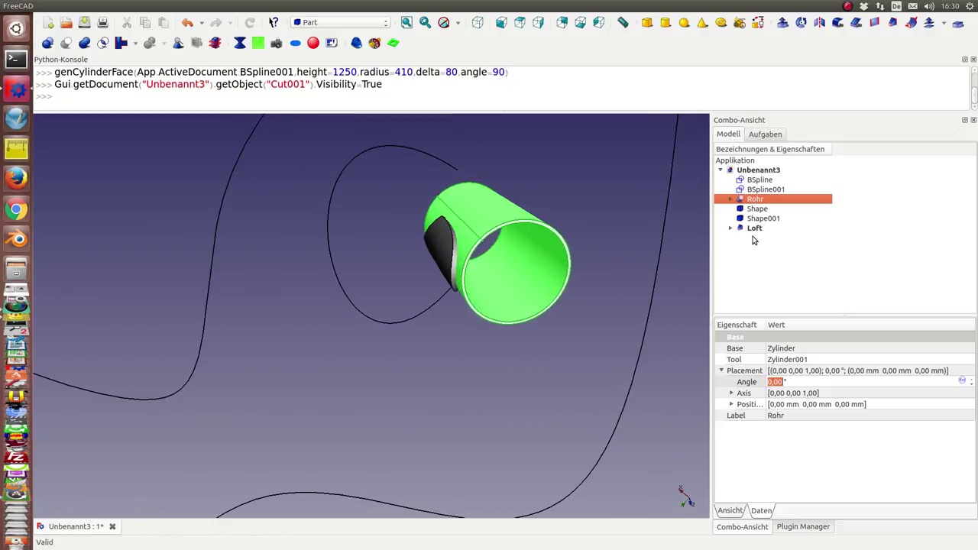
pyautogui.keyDown('ctrl'); pyautogui.click(754, 229); pyautogui.keyUp('ctrl')
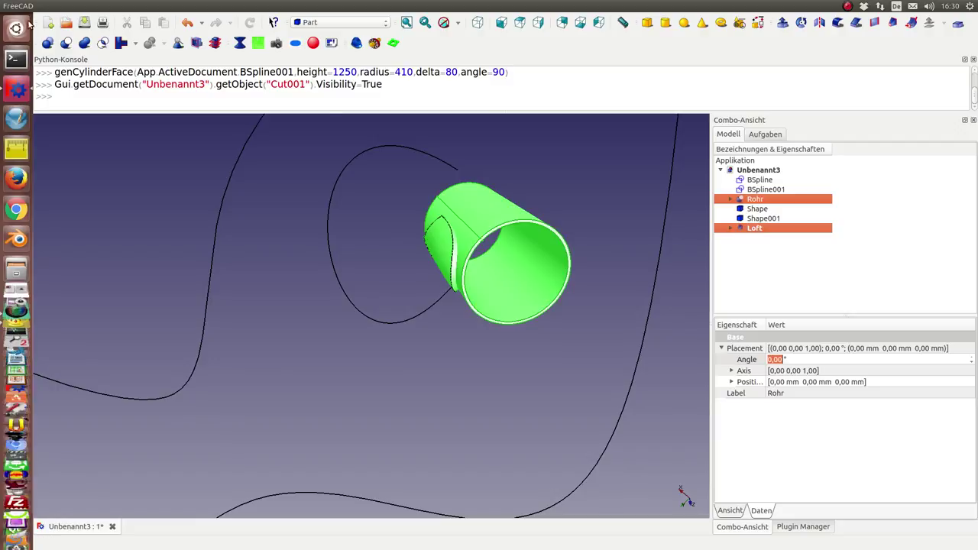
# Step: Cut the Loft out of the Rohr tube and hide the resulting Cut
pyautogui.click(66, 43)
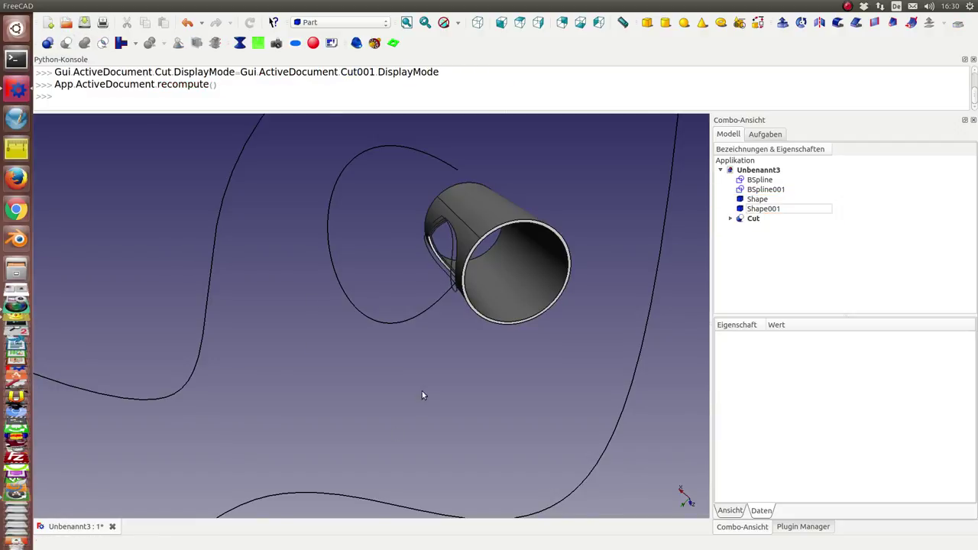
pyautogui.moveTo(420, 395)
pyautogui.mouseDown(button='middle')
pyautogui.moveTo(508, 252)
pyautogui.moveTo(438, 194)
pyautogui.moveTo(351, 207)
pyautogui.moveTo(546, 278)
pyautogui.moveTo(621, 286)
pyautogui.moveTo(583, 316)
pyautogui.mouseUp(button='middle')
pyautogui.click(753, 219)
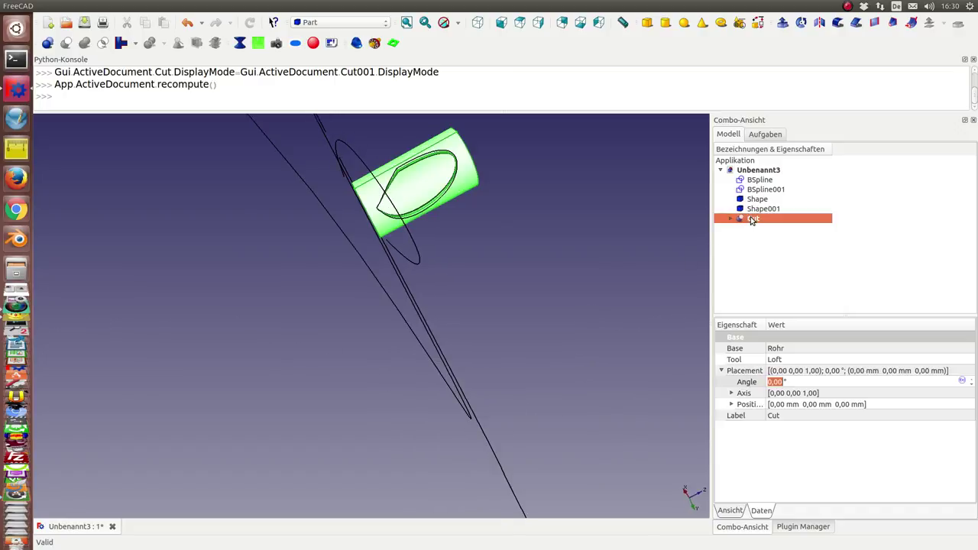
pyautogui.press('space')
# Step: Hide Shape and Shape001, then select the BSpline001 and BSpline curves
pyautogui.moveTo(695, 221)
pyautogui.mouseDown(button='middle')
pyautogui.moveTo(461, 260)
pyautogui.moveTo(421, 320)
pyautogui.moveTo(436, 254)
pyautogui.moveTo(451, 251)
pyautogui.mouseUp(button='middle')
pyautogui.click(757, 200)
pyautogui.press('space')
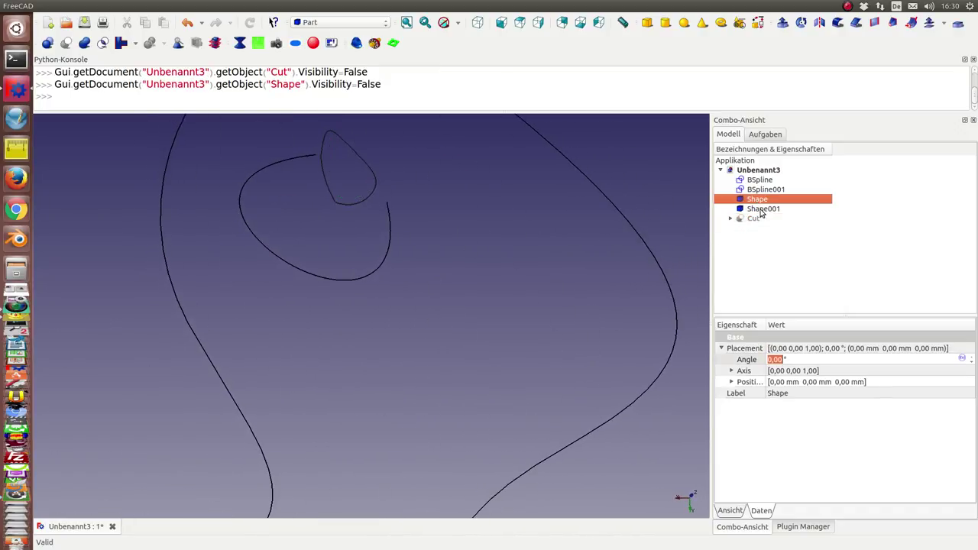
pyautogui.click(760, 209)
pyautogui.press('space')
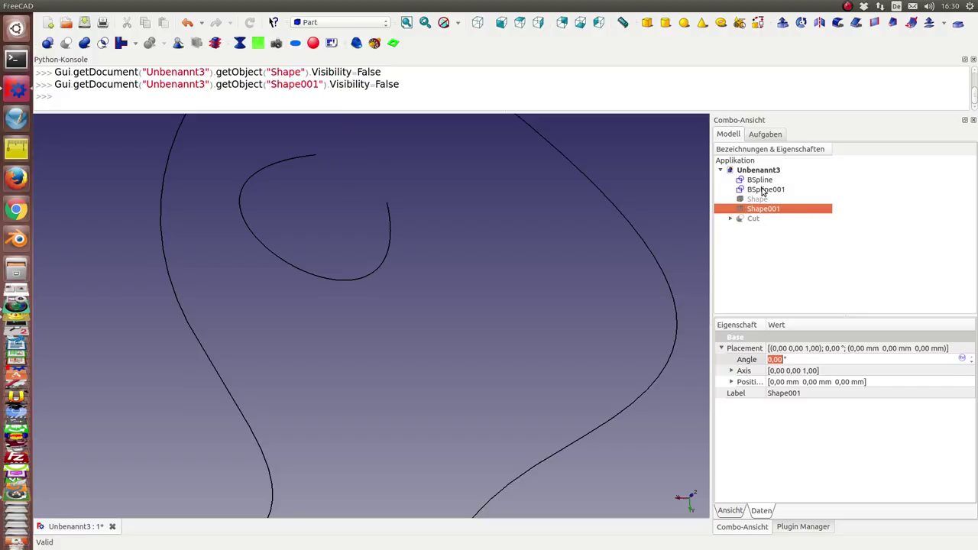
pyautogui.click(763, 190)
pyautogui.click(759, 181)
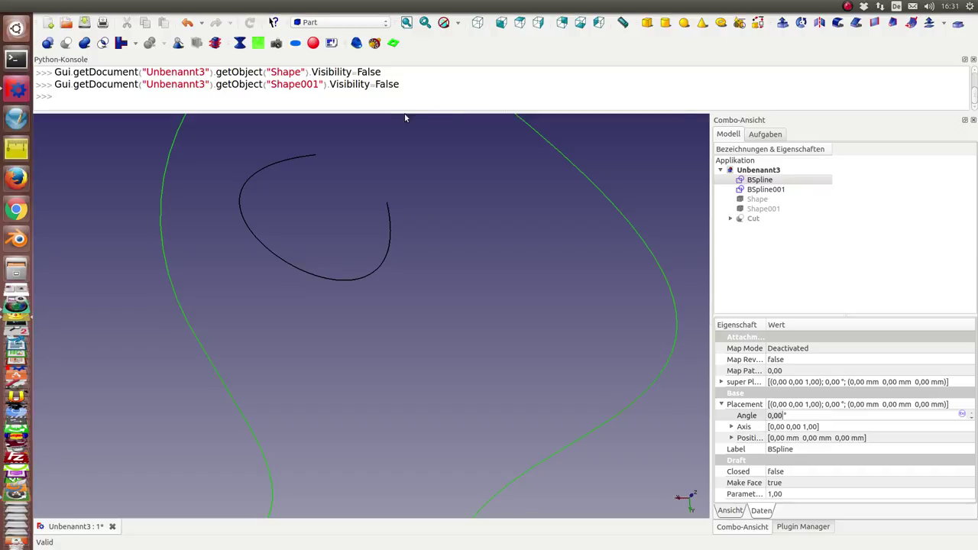
# Step: Run genCylinderFace on the outer BSpline with height 1250, radius 410, delta 60, angle 180
pyautogui.click(207, 99)
pyautogui.press('Return')
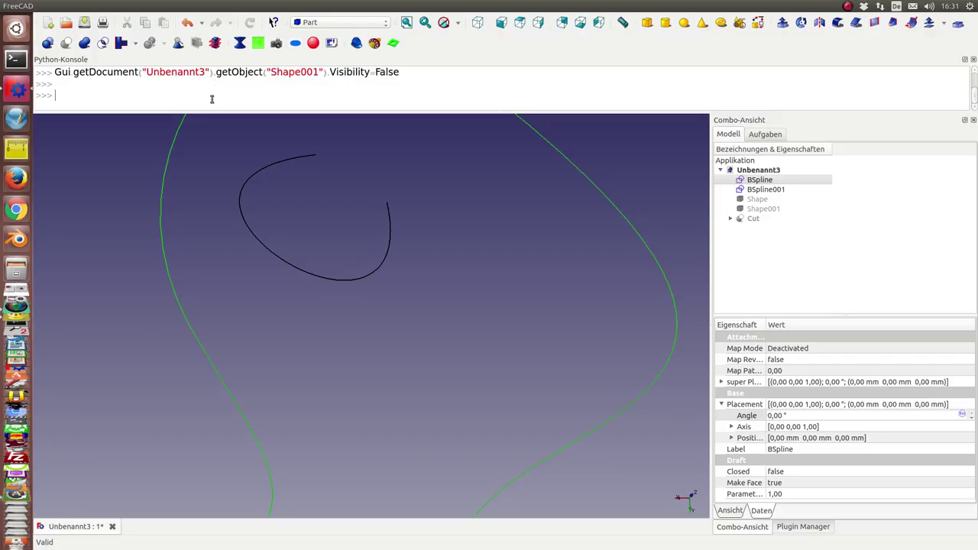
pyautogui.hotkey('ctrl', 'v')
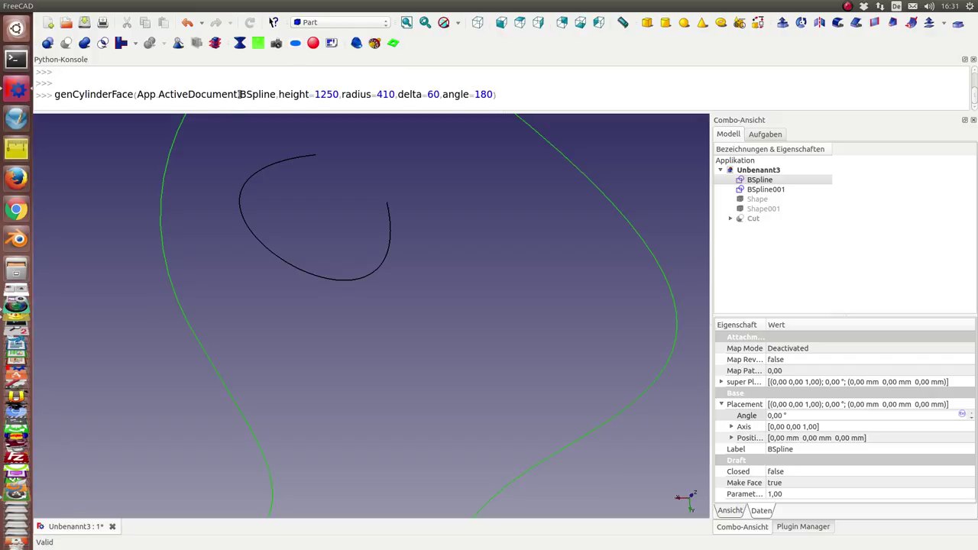
pyautogui.moveTo(241, 94); pyautogui.dragTo(280, 96)
pyautogui.moveTo(440, 94); pyautogui.dragTo(497, 94)
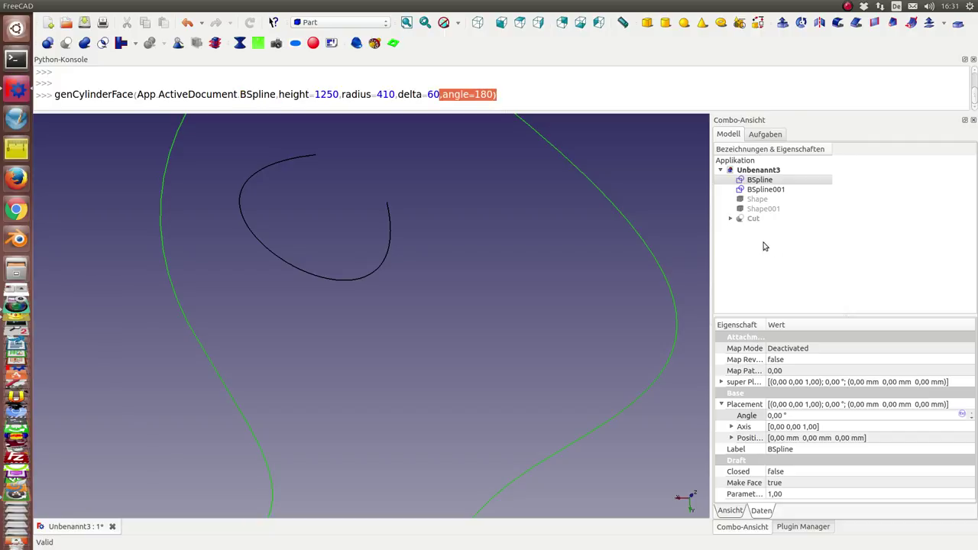
pyautogui.click(599, 103)
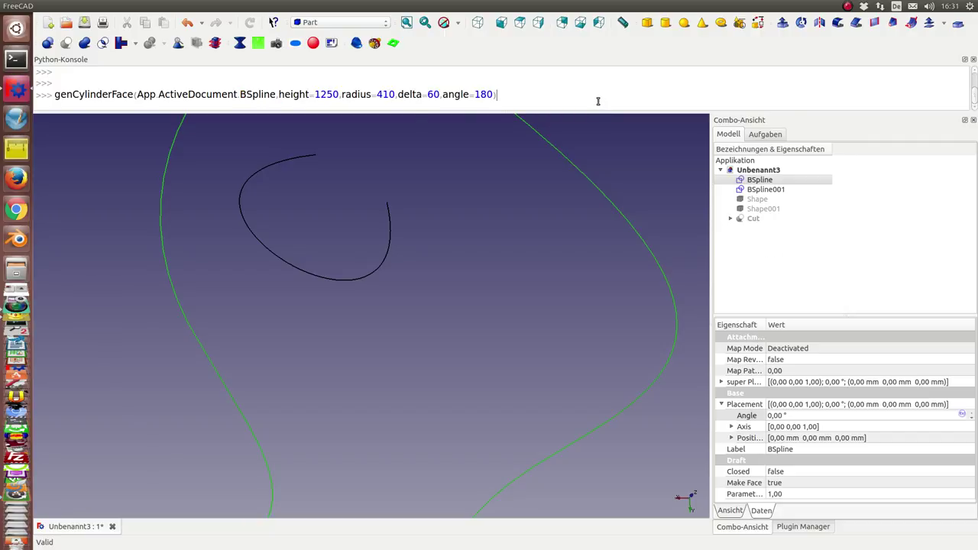
pyautogui.press('Return')
pyautogui.moveTo(458, 238)
pyautogui.mouseDown(button='middle')
pyautogui.moveTo(384, 344)
pyautogui.moveTo(530, 262)
pyautogui.moveTo(426, 347)
pyautogui.mouseUp(button='middle')
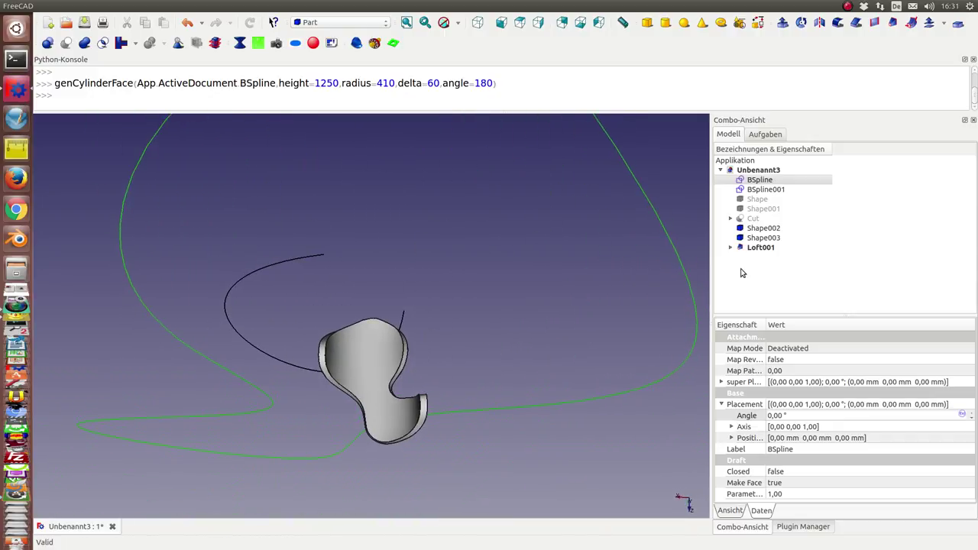
# Step: Show the Cut again and set its Placement angle to 120°
pyautogui.click(754, 220)
pyautogui.press('space')
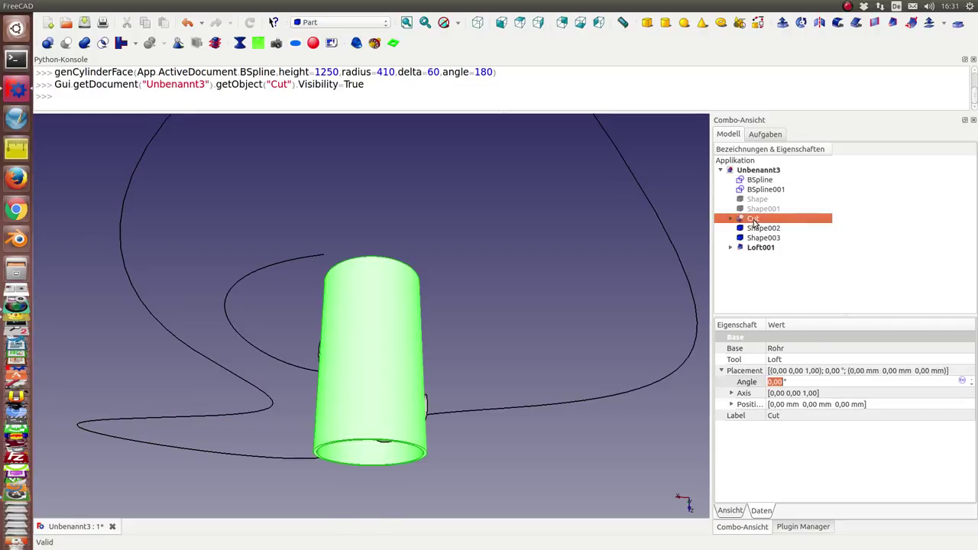
pyautogui.moveTo(489, 367)
pyautogui.mouseDown(button='middle')
pyautogui.moveTo(448, 244)
pyautogui.moveTo(654, 307)
pyautogui.mouseUp(button='middle')
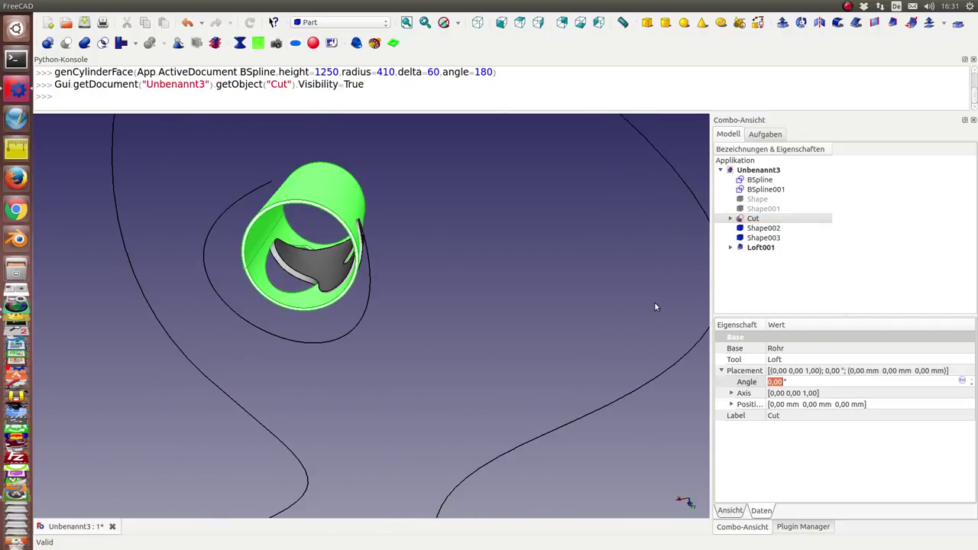
pyautogui.click(784, 381)
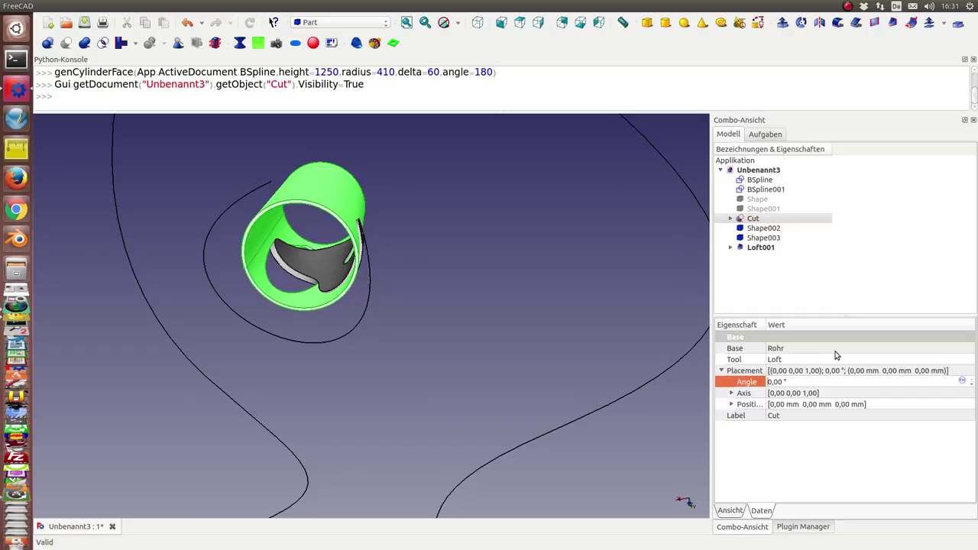
pyautogui.write('120')
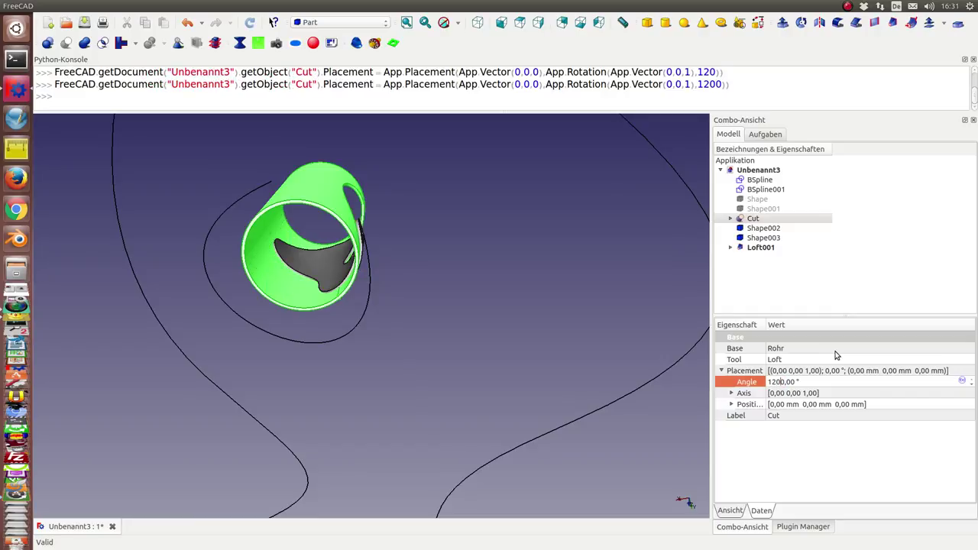
pyautogui.press('Delete')
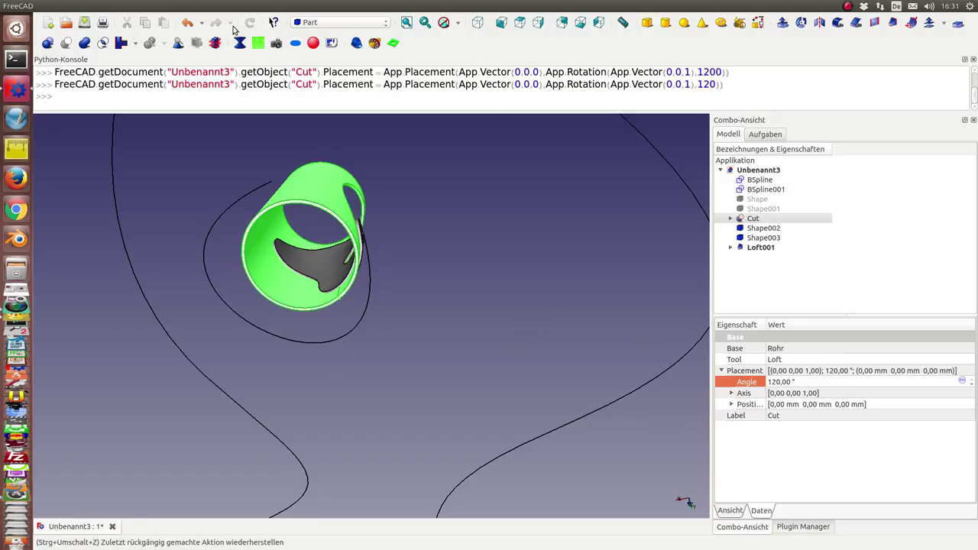
# Step: Change the Cut's Placement angle to 170°, then select Cut together with Loft001
pyautogui.moveTo(443, 236)
pyautogui.mouseDown(button='middle')
pyautogui.moveTo(369, 202)
pyautogui.moveTo(223, 299)
pyautogui.moveTo(234, 223)
pyautogui.moveTo(323, 224)
pyautogui.moveTo(297, 209)
pyautogui.moveTo(221, 201)
pyautogui.mouseUp(button='middle')
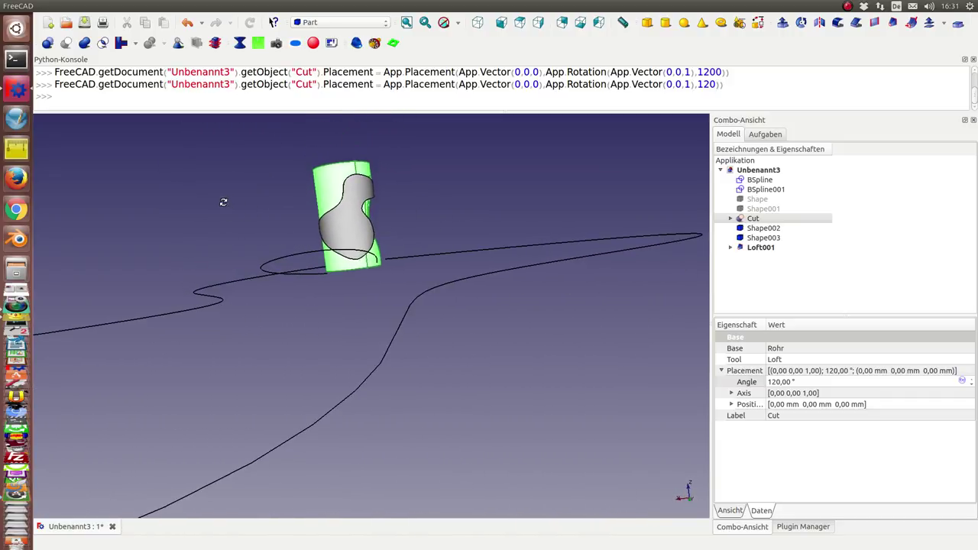
pyautogui.click(803, 382)
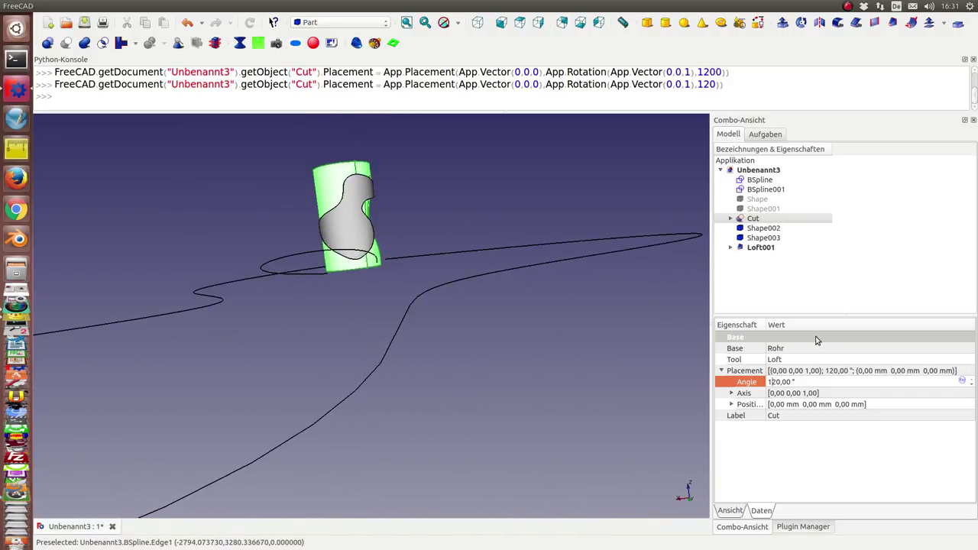
pyautogui.write('7')
pyautogui.press('Delete')
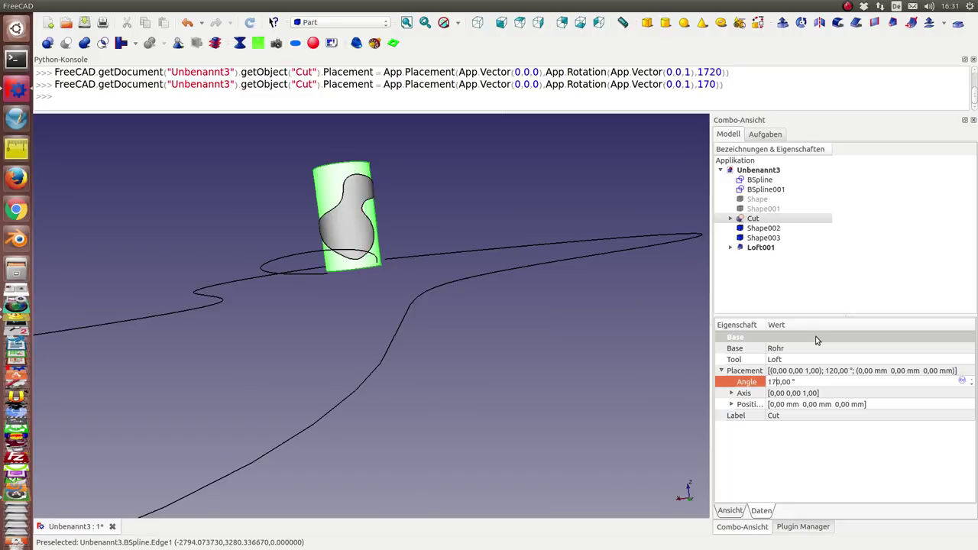
pyautogui.moveTo(283, 194)
pyautogui.mouseDown(button='middle')
pyautogui.moveTo(372, 345)
pyautogui.moveTo(159, 271)
pyautogui.moveTo(694, 242)
pyautogui.mouseUp(button='middle')
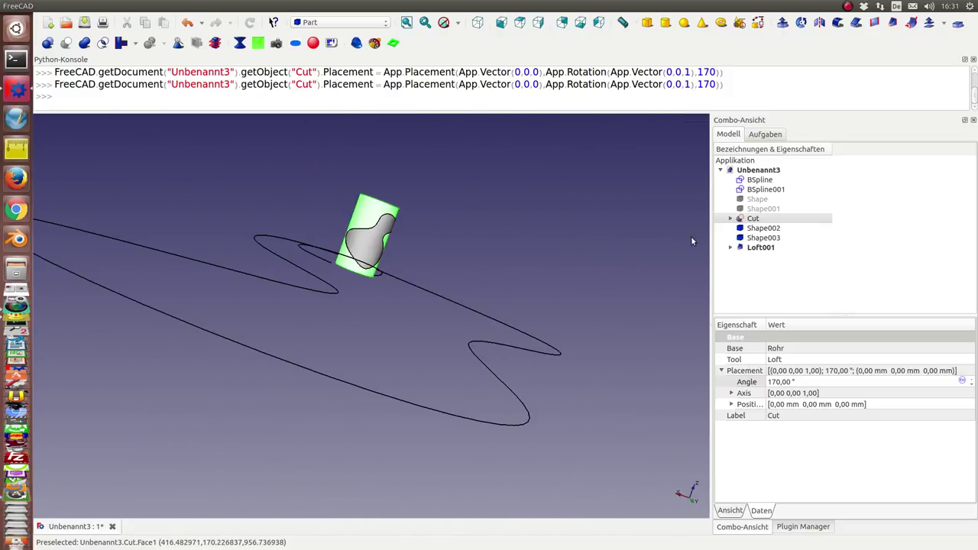
pyautogui.click(755, 221)
pyautogui.keyDown('ctrl'); pyautogui.click(759, 248); pyautogui.keyUp('ctrl')
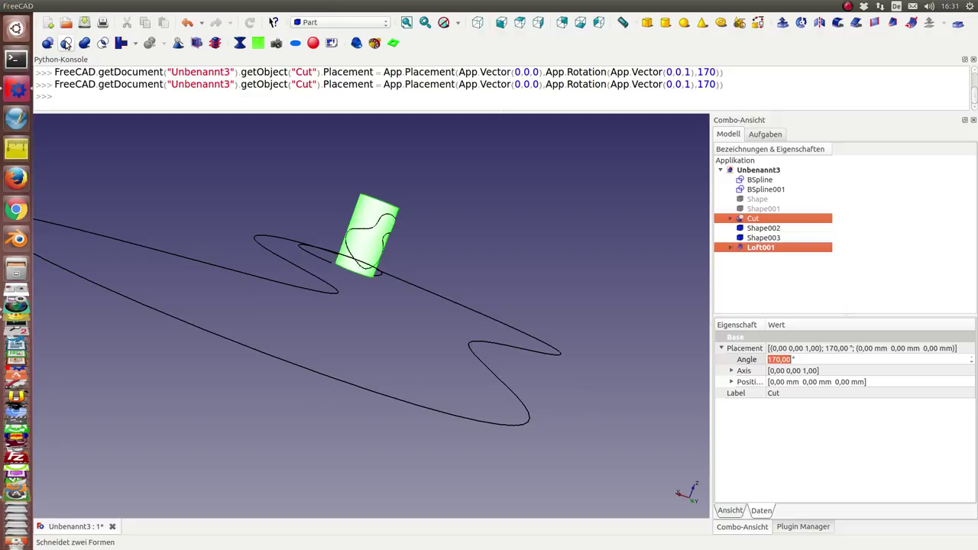
# Step: Cut Loft001 from the tube, then hide BSpline, BSpline001, Shape002 and Shape003
pyautogui.click(67, 43)
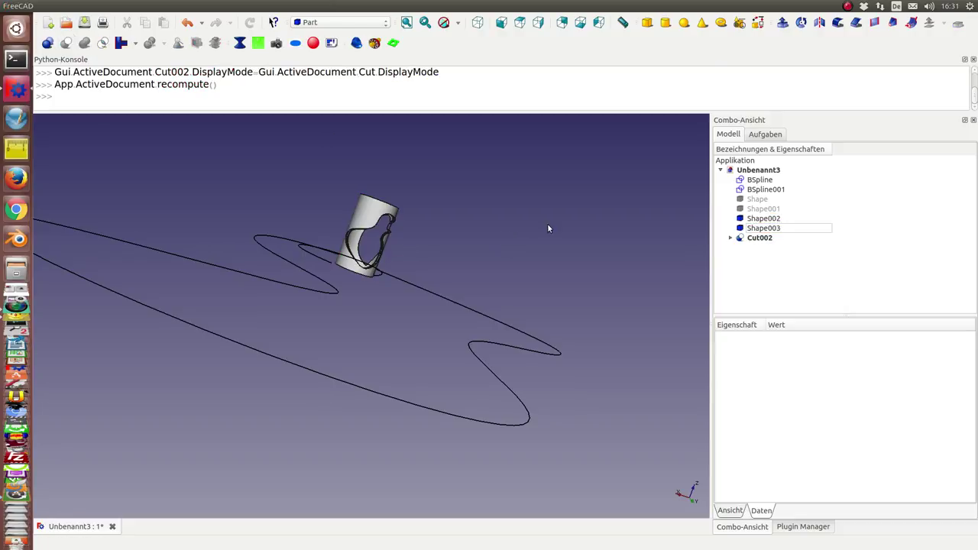
pyautogui.click(753, 181)
pyautogui.press('space')
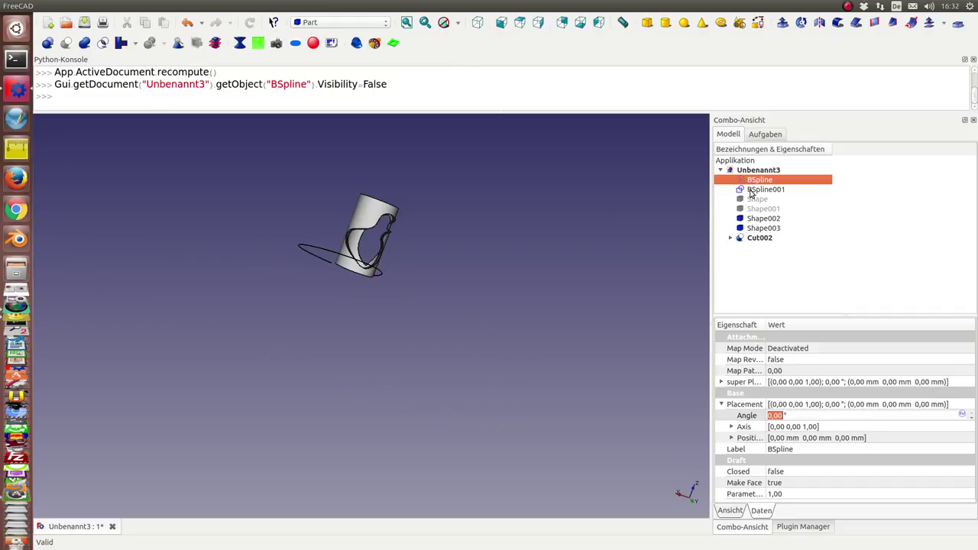
pyautogui.click(752, 190)
pyautogui.press('space')
pyautogui.click(753, 218)
pyautogui.press('space')
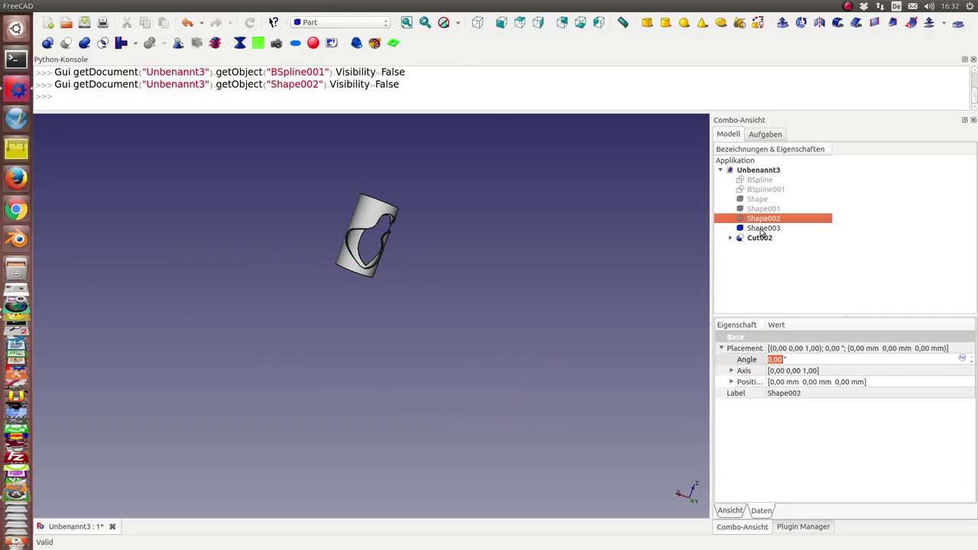
pyautogui.click(761, 228)
pyautogui.press('space')
# Step: Fit the whole view and orbit around the Cut002 tube
pyautogui.moveTo(623, 217)
pyautogui.mouseDown(button='middle')
pyautogui.moveTo(458, 288)
pyautogui.moveTo(449, 316)
pyautogui.mouseUp(button='middle')
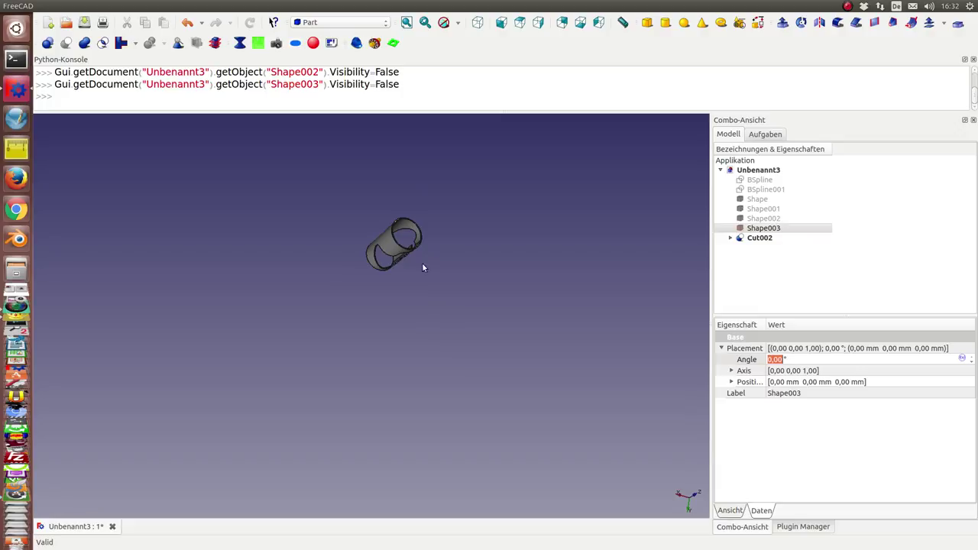
pyautogui.click(407, 21)
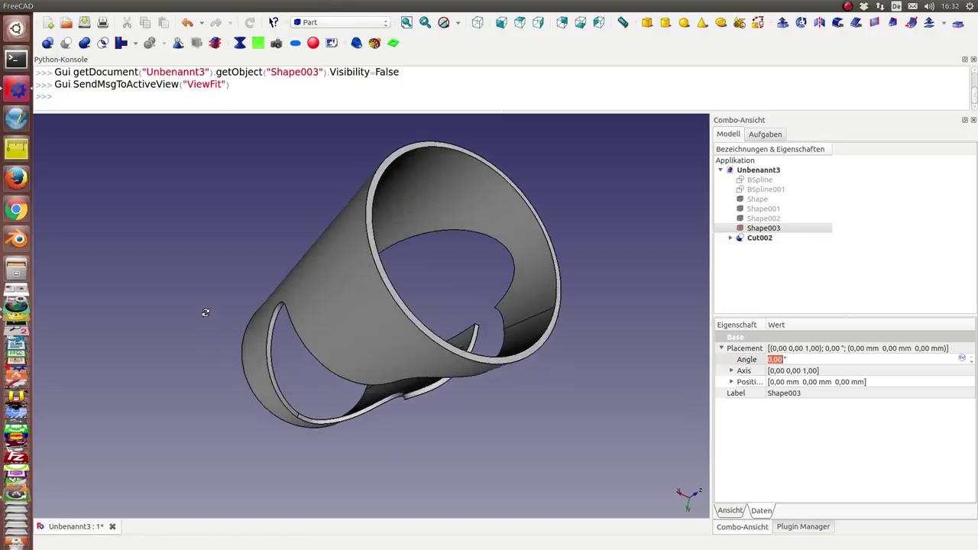
pyautogui.moveTo(206, 313)
pyautogui.mouseDown(button='middle')
pyautogui.moveTo(258, 146)
pyautogui.moveTo(171, 276)
pyautogui.mouseUp(button='middle')
pyautogui.moveTo(81, 336)
pyautogui.mouseDown(button='middle')
pyautogui.moveTo(175, 193)
pyautogui.moveTo(257, 210)
pyautogui.moveTo(338, 319)
pyautogui.moveTo(362, 375)
pyautogui.moveTo(347, 452)
pyautogui.moveTo(204, 458)
pyautogui.moveTo(528, 395)
pyautogui.moveTo(537, 349)
pyautogui.moveTo(392, 320)
pyautogui.moveTo(231, 321)
pyautogui.moveTo(240, 270)
pyautogui.moveTo(364, 308)
pyautogui.moveTo(461, 286)
pyautogui.mouseUp(button='middle')
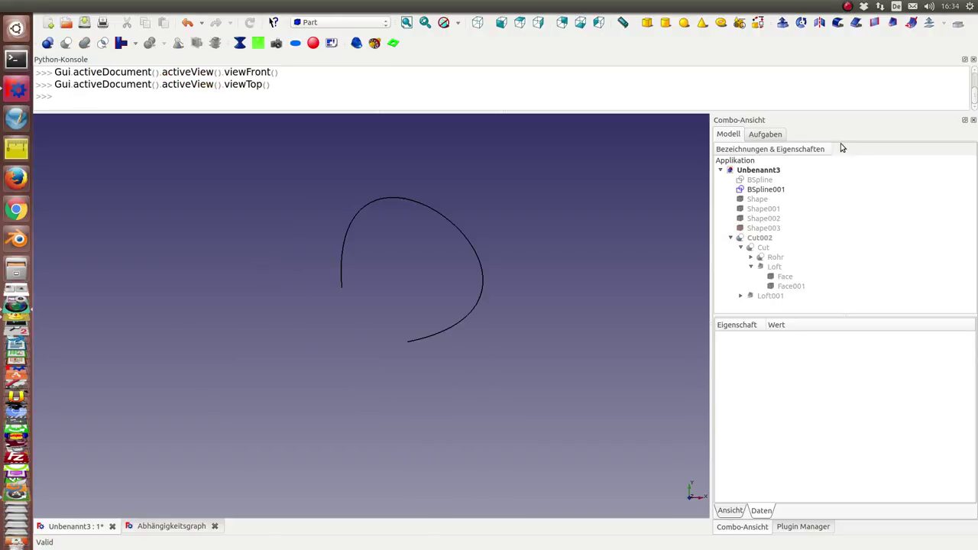
# Step: Show the Shape and Shape001 profiles
pyautogui.click(763, 190)
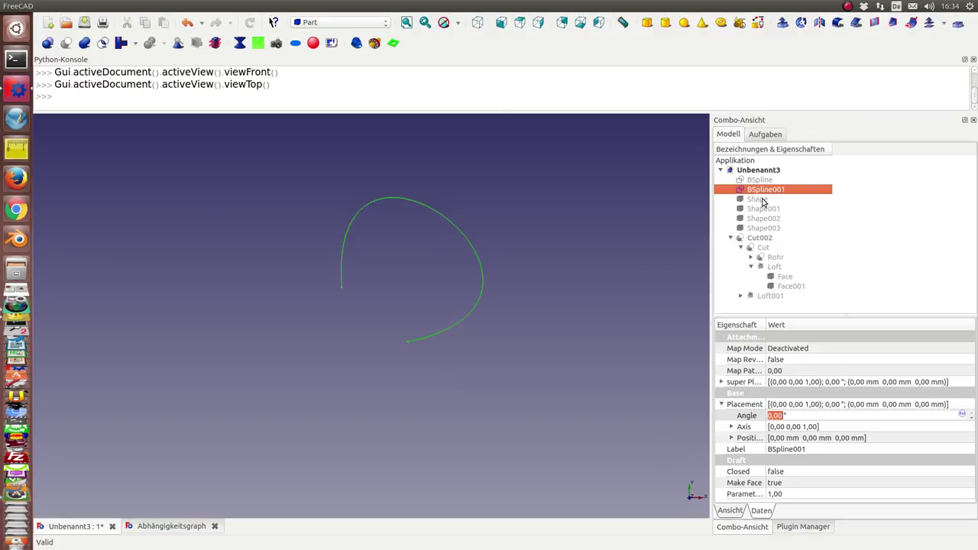
pyautogui.click(763, 200)
pyautogui.press('space')
pyautogui.click(761, 209)
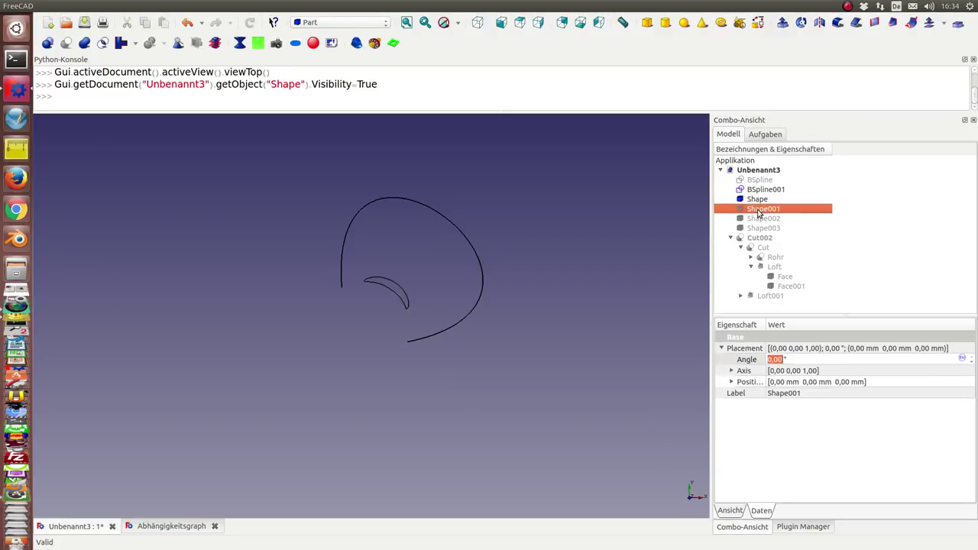
pyautogui.press('space')
pyautogui.moveTo(399, 377); pyautogui.dragTo(369, 323, button='middle')
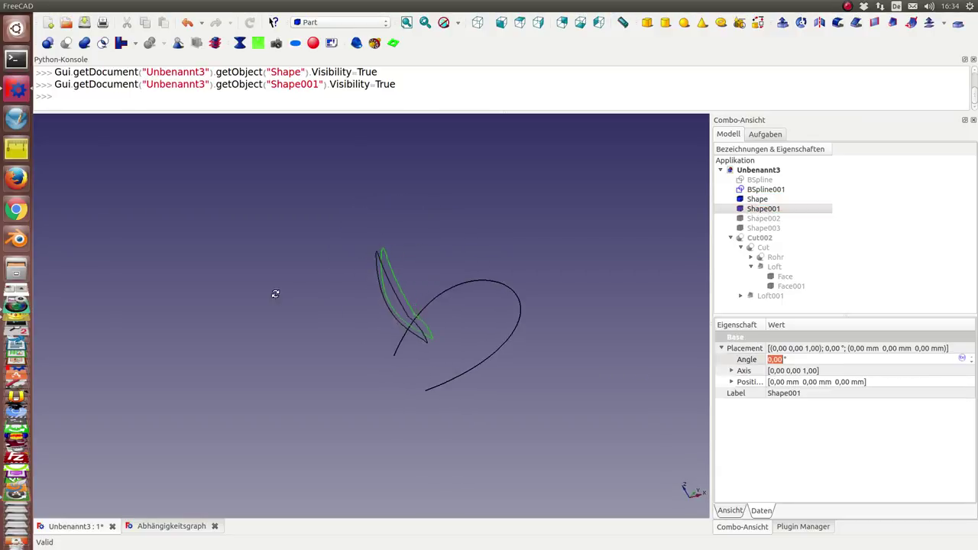
# Step: Show the Face and Face001 surfaces inside the Loft
pyautogui.click(781, 277)
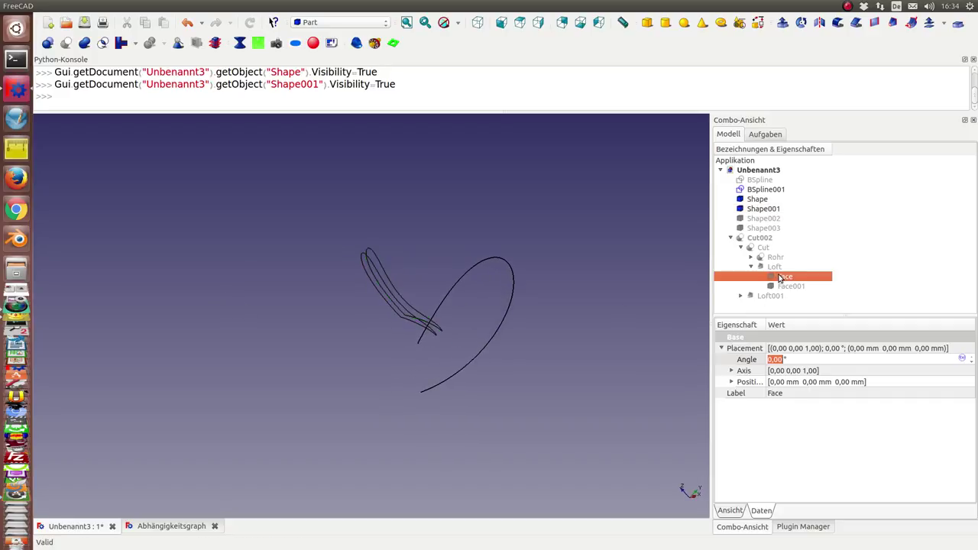
pyautogui.press('space')
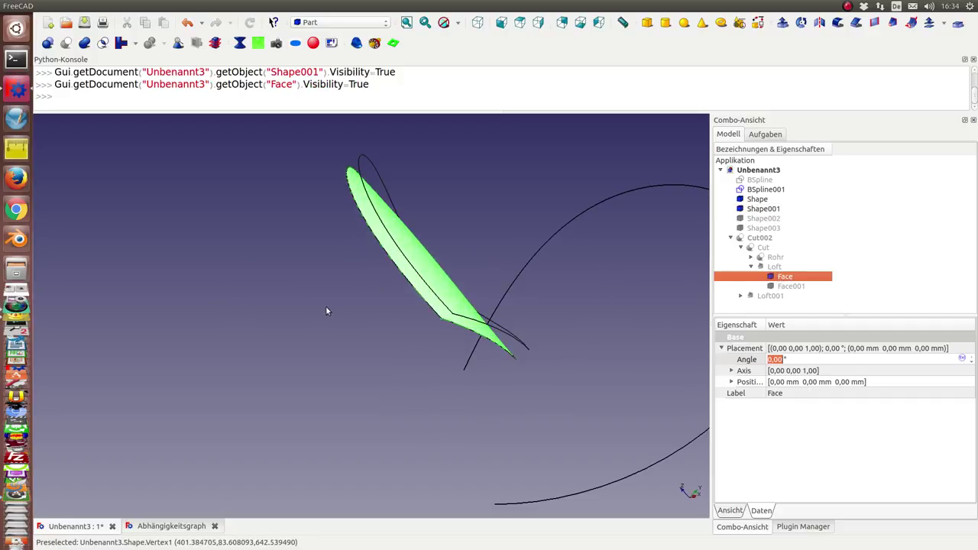
pyautogui.moveTo(326, 305)
pyautogui.mouseDown(button='middle')
pyautogui.moveTo(410, 397)
pyautogui.moveTo(459, 374)
pyautogui.mouseUp(button='middle')
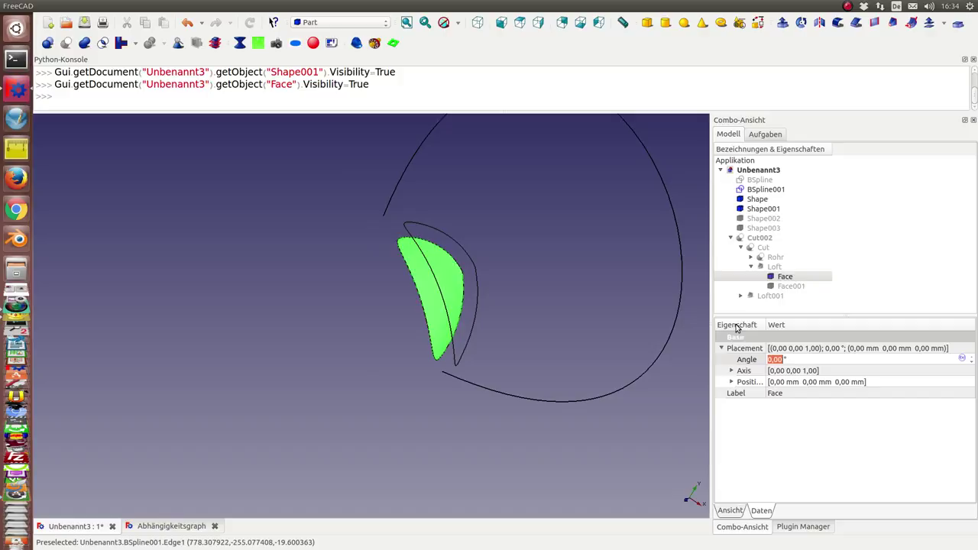
pyautogui.click(780, 286)
pyautogui.press('space')
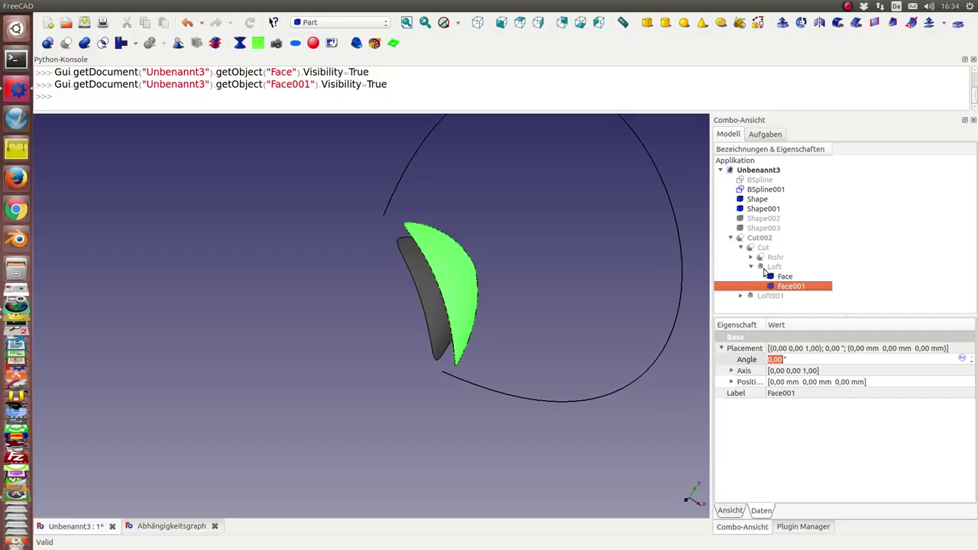
# Step: Show the Loft solid and hide Face and Face001 again
pyautogui.click(771, 267)
pyautogui.press('space')
pyautogui.click(780, 277)
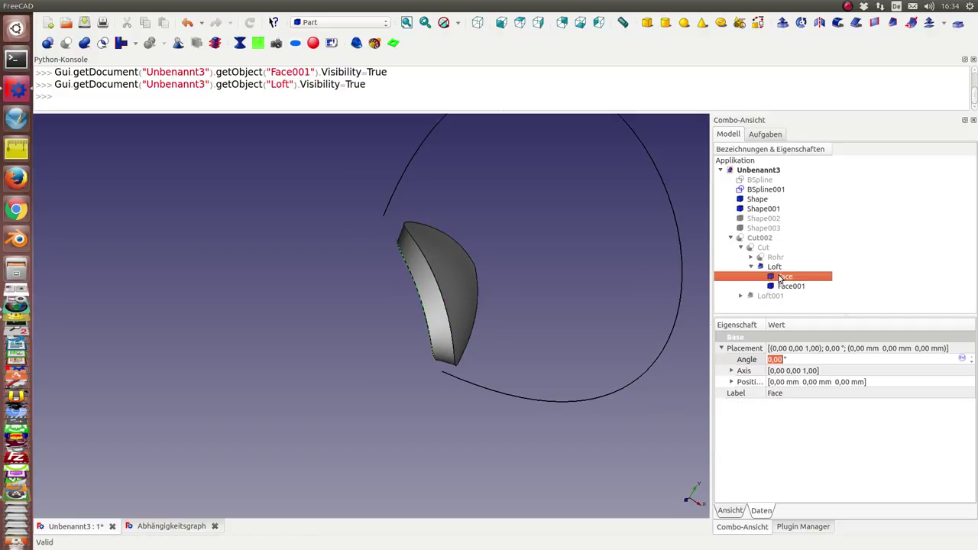
pyautogui.press('space')
pyautogui.click(785, 286)
pyautogui.press('space')
pyautogui.moveTo(276, 305)
pyautogui.mouseDown()
pyautogui.moveTo(420, 369)
pyautogui.moveTo(229, 138)
pyautogui.moveTo(313, 223)
pyautogui.moveTo(387, 261)
pyautogui.moveTo(589, 225)
pyautogui.moveTo(631, 238)
pyautogui.moveTo(649, 279)
pyautogui.moveTo(665, 279)
pyautogui.mouseUp()
# Step: Hide the Loft solid and show Face002 of Loft001
pyautogui.click(774, 267)
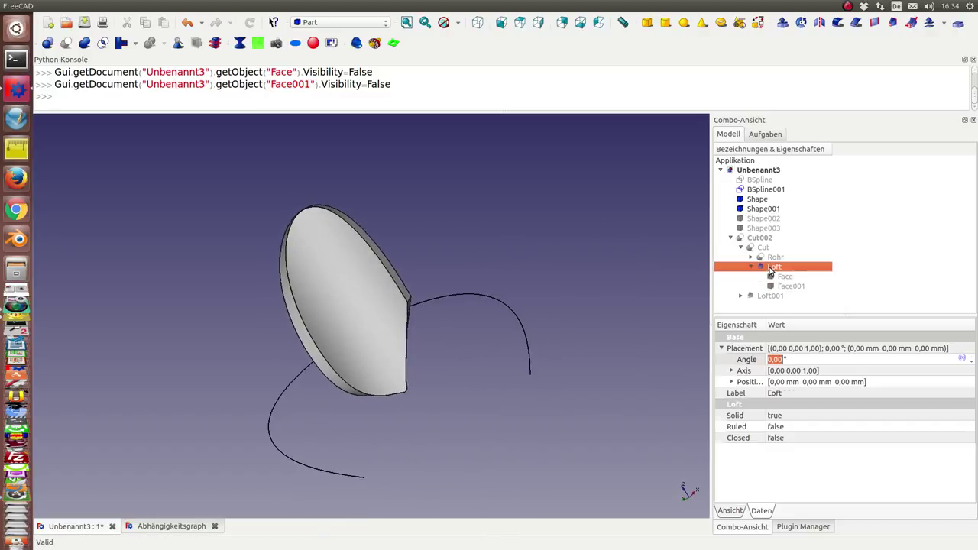
pyautogui.press('space')
pyautogui.click(740, 296)
pyautogui.scroll(-3, 701, 226)
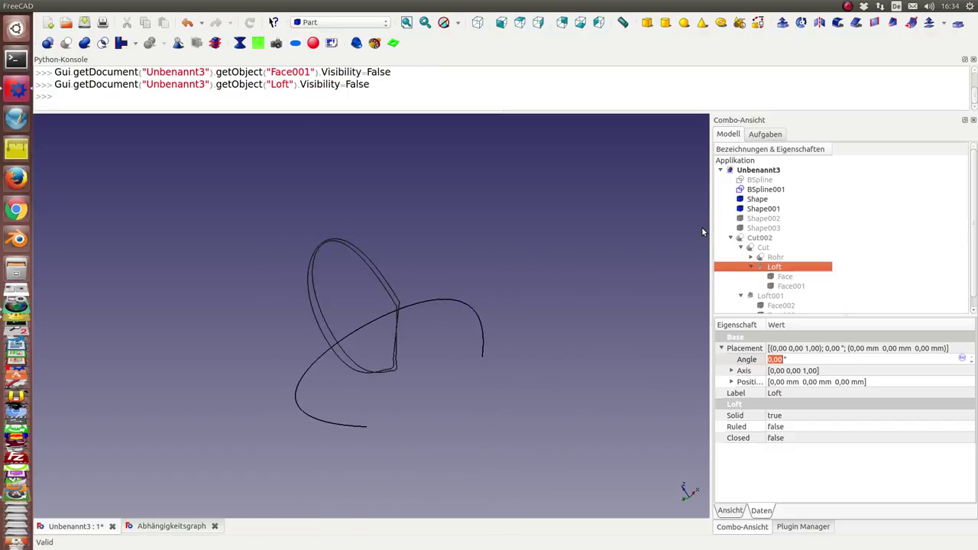
pyautogui.scroll(-3, 514, 229)
pyautogui.scroll(-1, 796, 255)
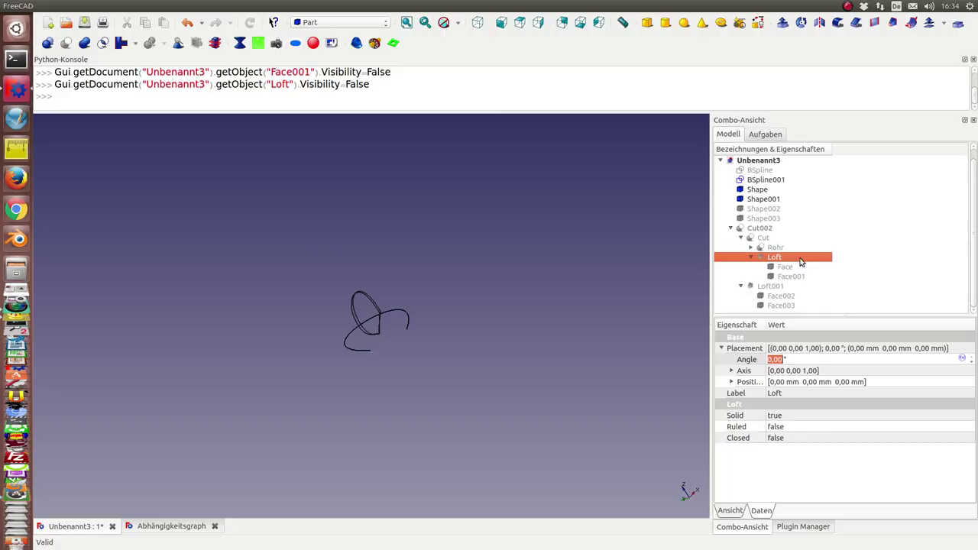
pyautogui.click(779, 296)
pyautogui.press('space')
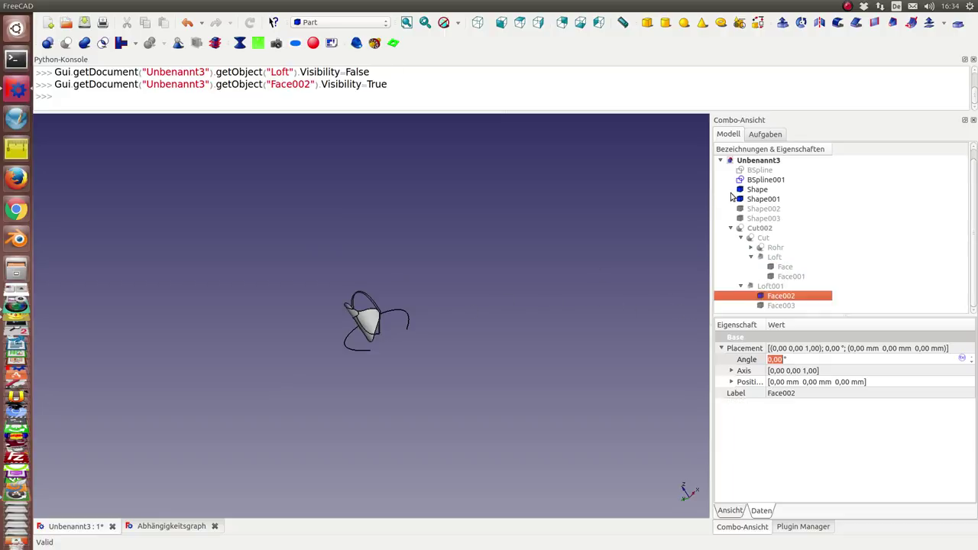
# Step: Hide Shape, Shape001 and BSpline001, and show the outer BSpline curve
pyautogui.click(755, 189)
pyautogui.keyDown('shift'); pyautogui.click(756, 198); pyautogui.keyUp('shift')
pyautogui.press('space')
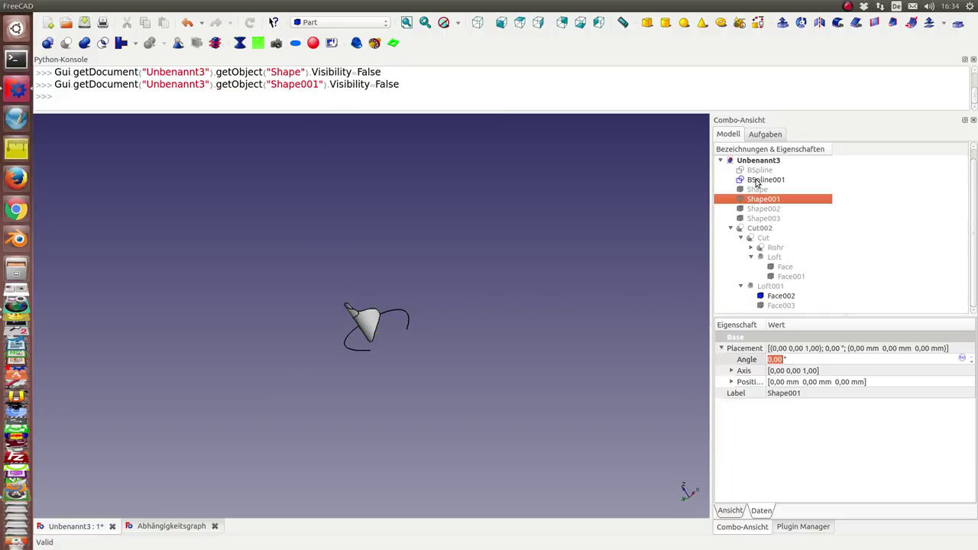
pyautogui.click(756, 180)
pyautogui.press('space')
pyautogui.click(759, 170)
pyautogui.press('space')
pyautogui.moveTo(568, 212)
pyautogui.mouseDown(button='middle')
pyautogui.moveTo(500, 334)
pyautogui.moveTo(453, 317)
pyautogui.moveTo(389, 219)
pyautogui.moveTo(299, 214)
pyautogui.moveTo(195, 263)
pyautogui.moveTo(160, 337)
pyautogui.moveTo(192, 382)
pyautogui.moveTo(255, 405)
pyautogui.moveTo(427, 412)
pyautogui.moveTo(485, 373)
pyautogui.moveTo(515, 285)
pyautogui.moveTo(703, 282)
pyautogui.mouseUp(button='middle')
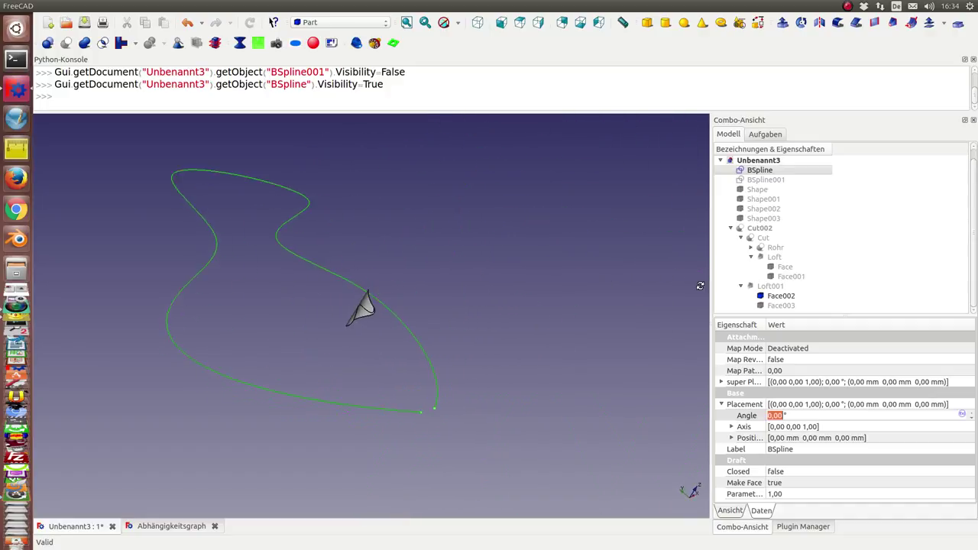
# Step: Show the Face003 surface of Loft001
pyautogui.click(775, 306)
pyautogui.press('space')
pyautogui.scroll(3, 416, 282)
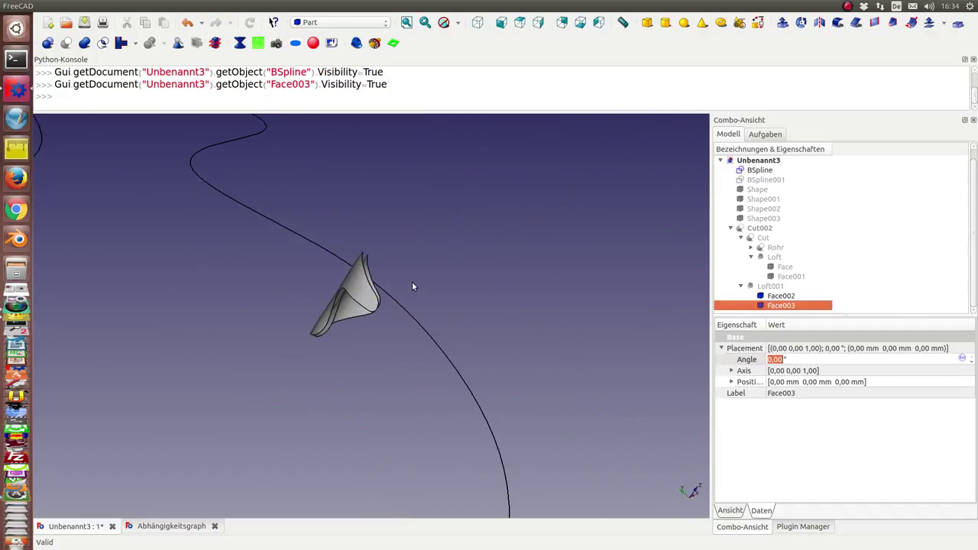
pyautogui.moveTo(413, 280)
pyautogui.mouseDown(button='middle')
pyautogui.moveTo(333, 339)
pyautogui.moveTo(360, 389)
pyautogui.moveTo(512, 360)
pyautogui.moveTo(524, 330)
pyautogui.mouseUp(button='middle')
# Step: Show the Loft001 solid and hide its Face002 and Face003 surfaces
pyautogui.click(771, 286)
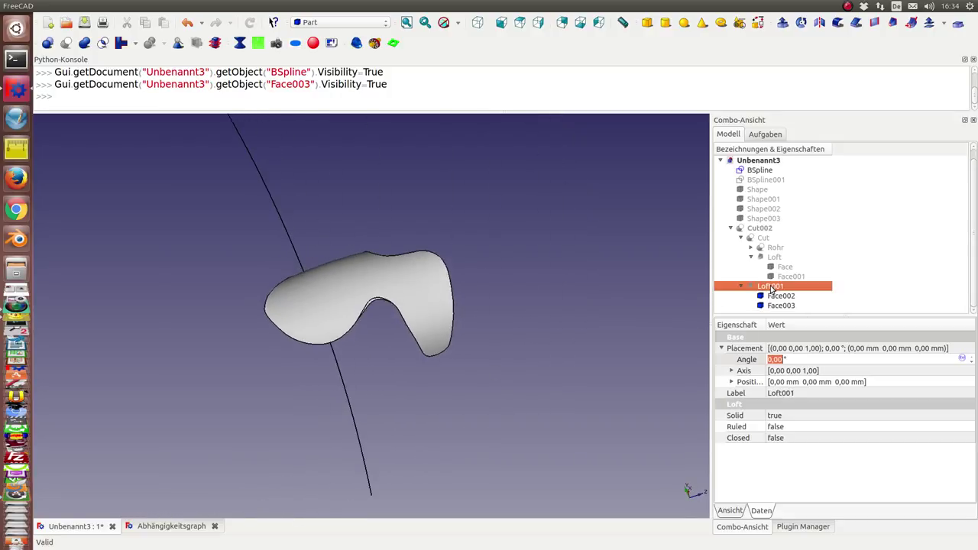
pyautogui.press('space')
pyautogui.click(769, 296)
pyautogui.press('space')
pyautogui.click(769, 306)
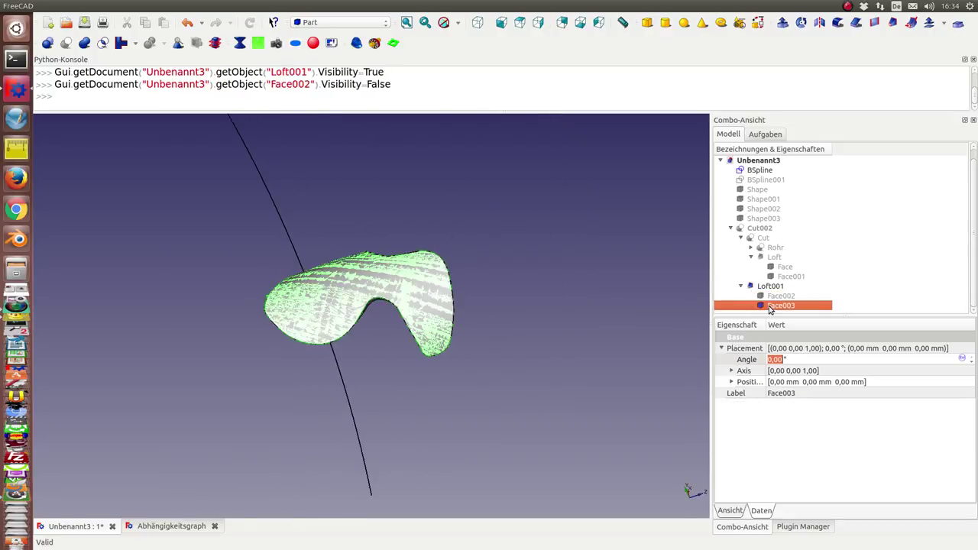
pyautogui.press('space')
pyautogui.moveTo(496, 322)
pyautogui.mouseDown(button='middle')
pyautogui.moveTo(420, 219)
pyautogui.moveTo(325, 191)
pyautogui.moveTo(255, 216)
pyautogui.moveTo(192, 265)
pyautogui.mouseUp(button='middle')
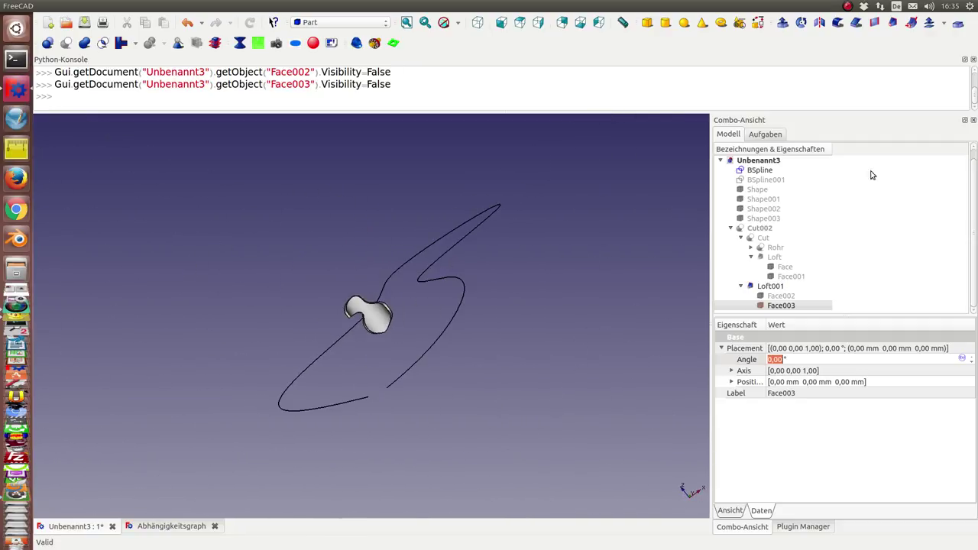